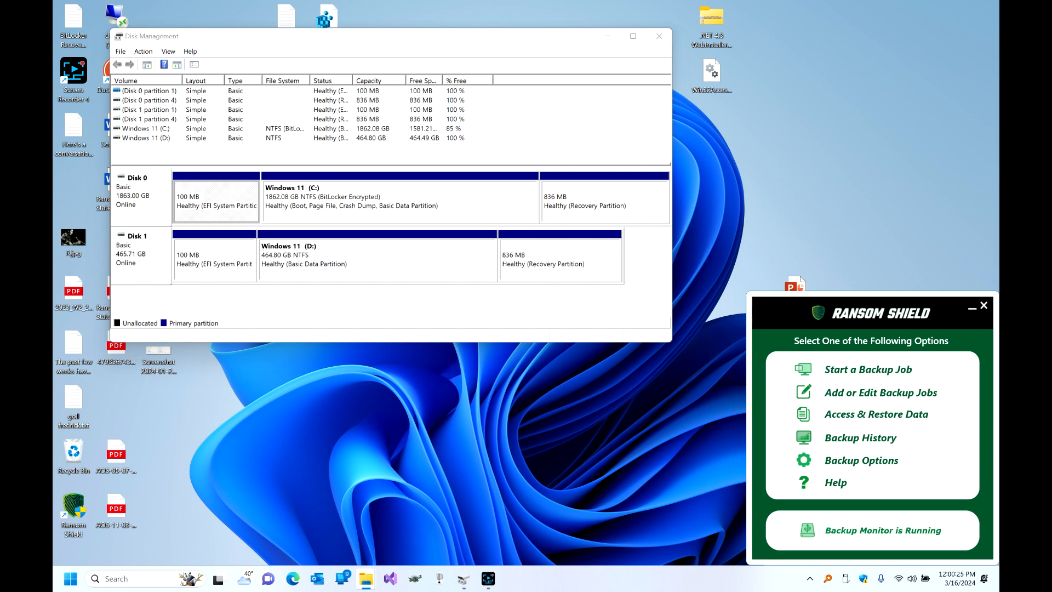
Open the Backup Job Manager from the Ransom Shield panel, which lists no jobs yet.
left_click(831, 392)
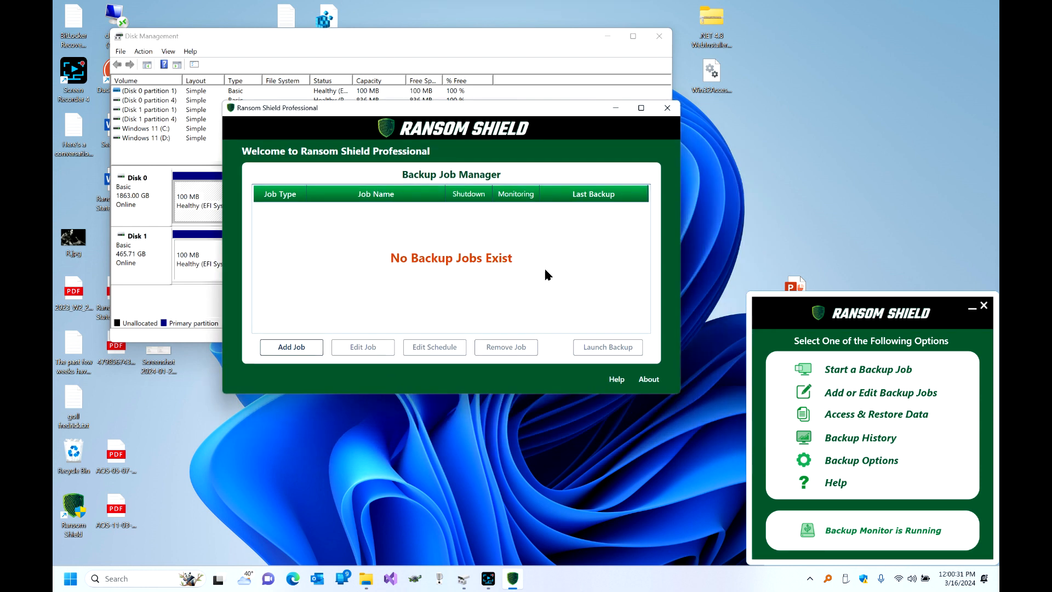
Add a new backup job and continue with the default Full-System Backup type.
left_click(320, 346)
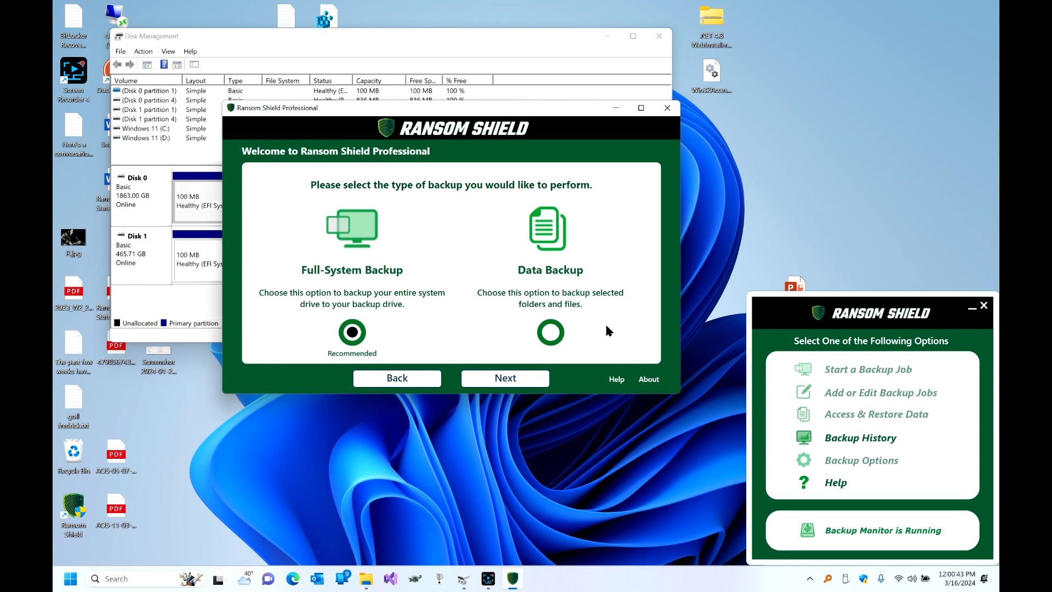
left_click(504, 378)
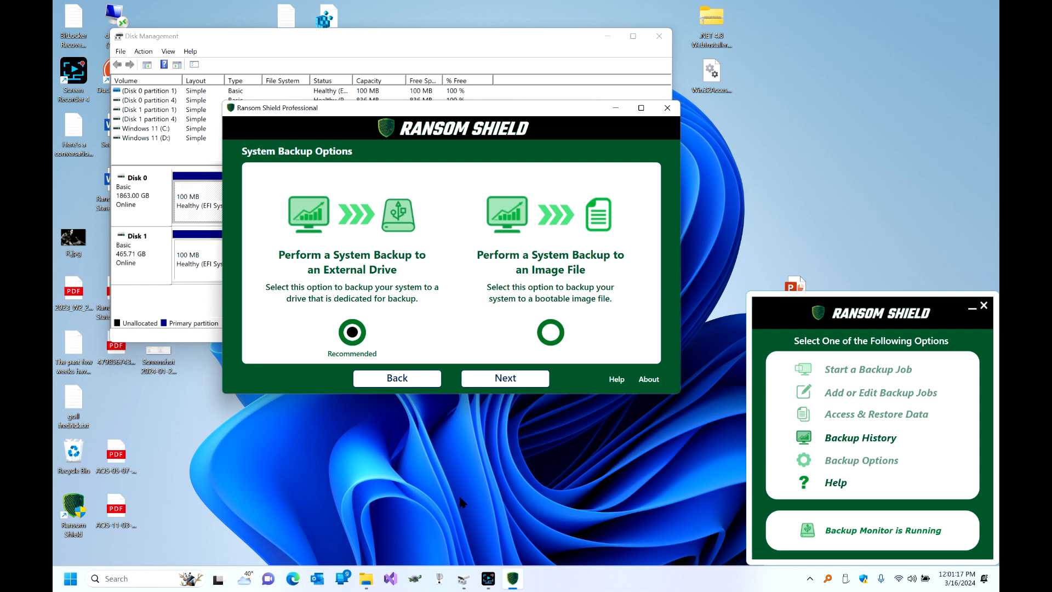
Choose System Backup to an External Drive and arrange the wizard and Disk Management windows apart.
left_click(495, 385)
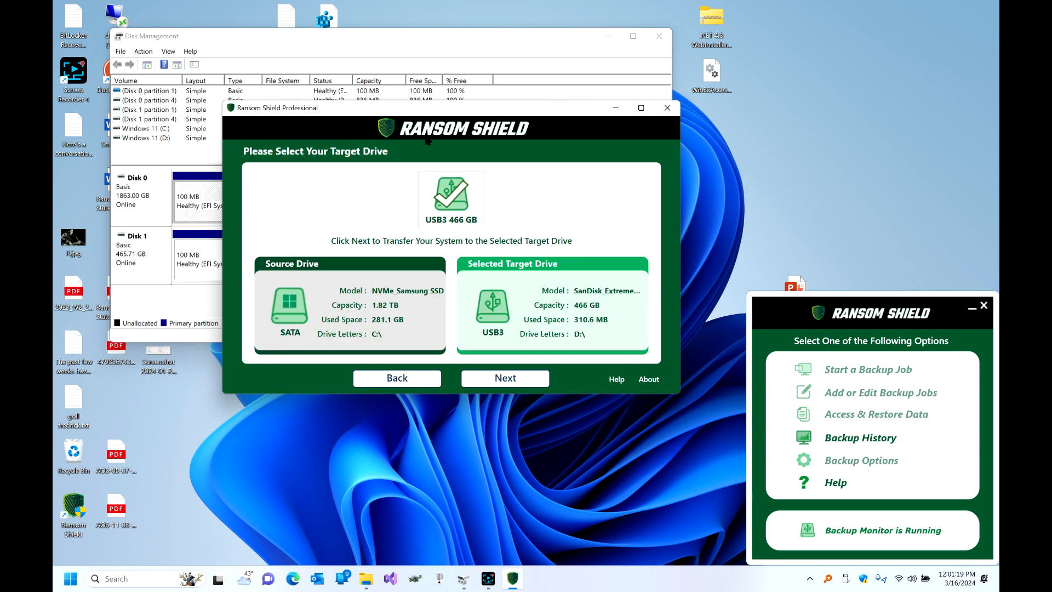
left_click_drag(435, 111, 471, 137)
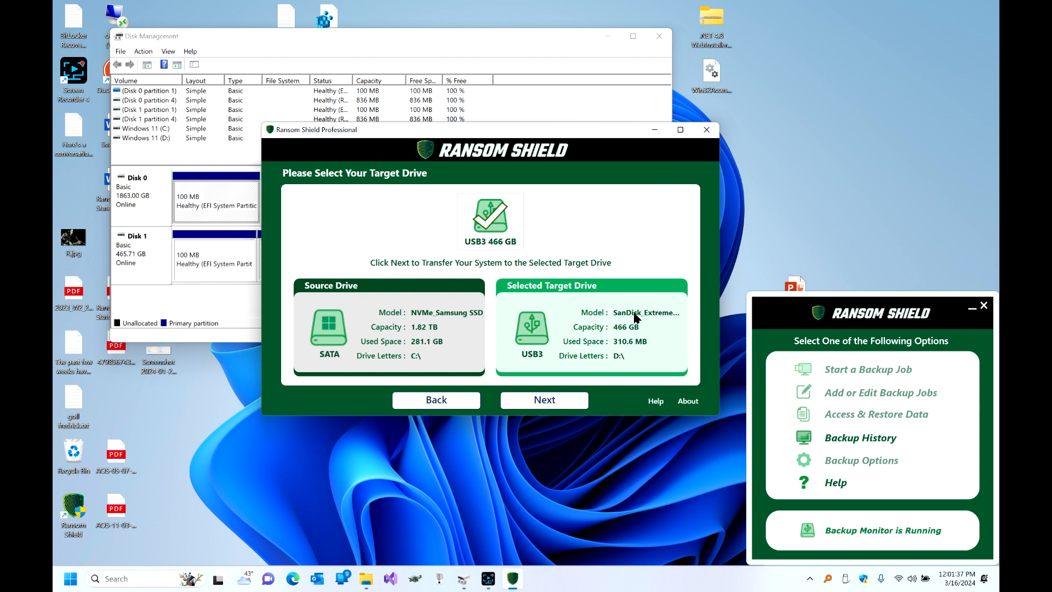
left_click_drag(565, 137, 797, 40)
left_click_drag(443, 34, 418, 208)
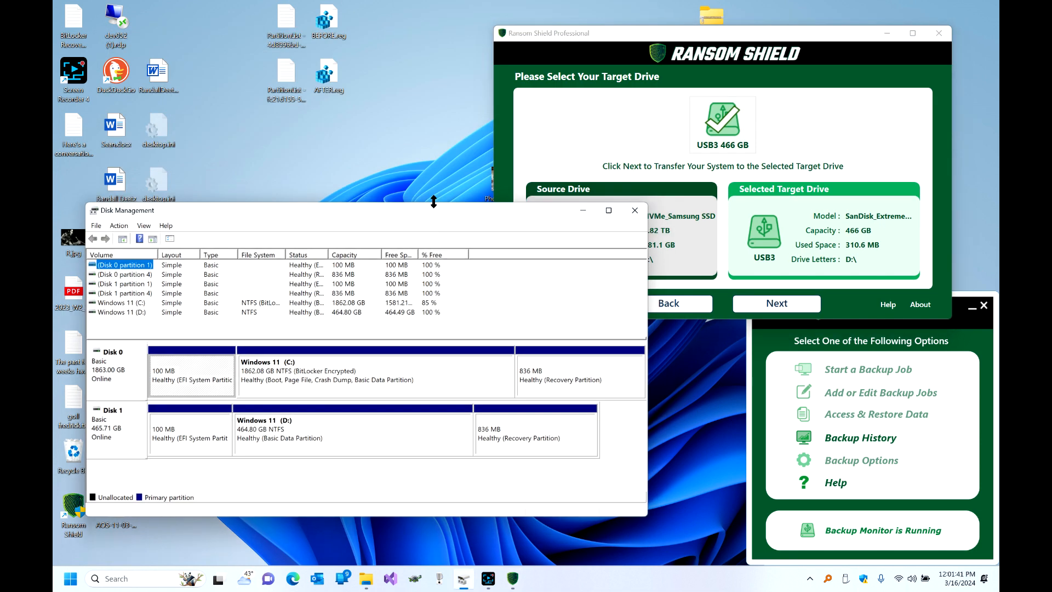
Accept the SanDisk target without Data Vault or BitLocker, and confirm erasing it for partitioning.
left_click(767, 304)
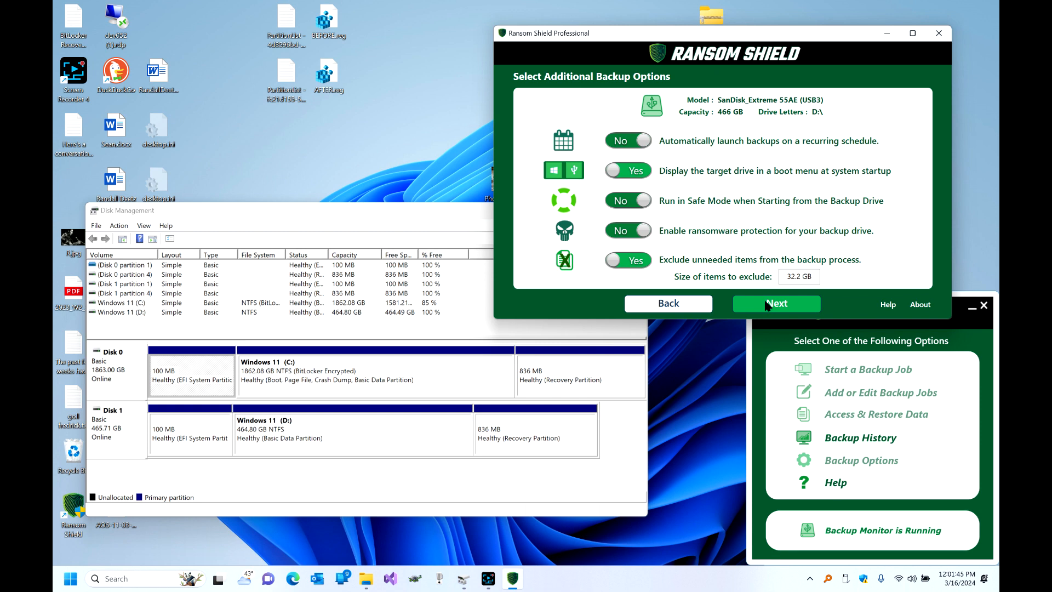
left_click(767, 304)
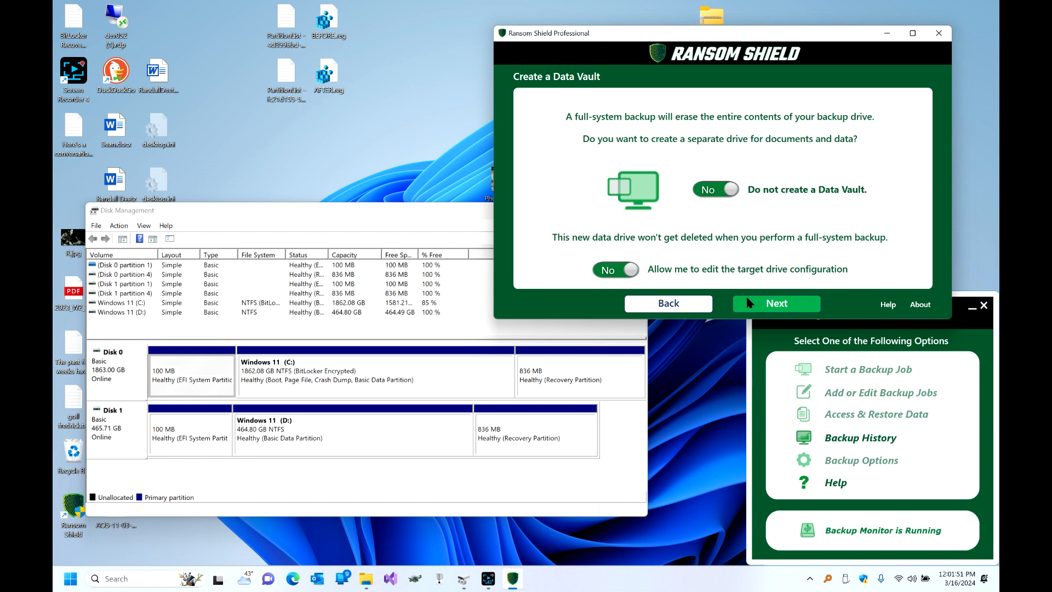
left_click(749, 302)
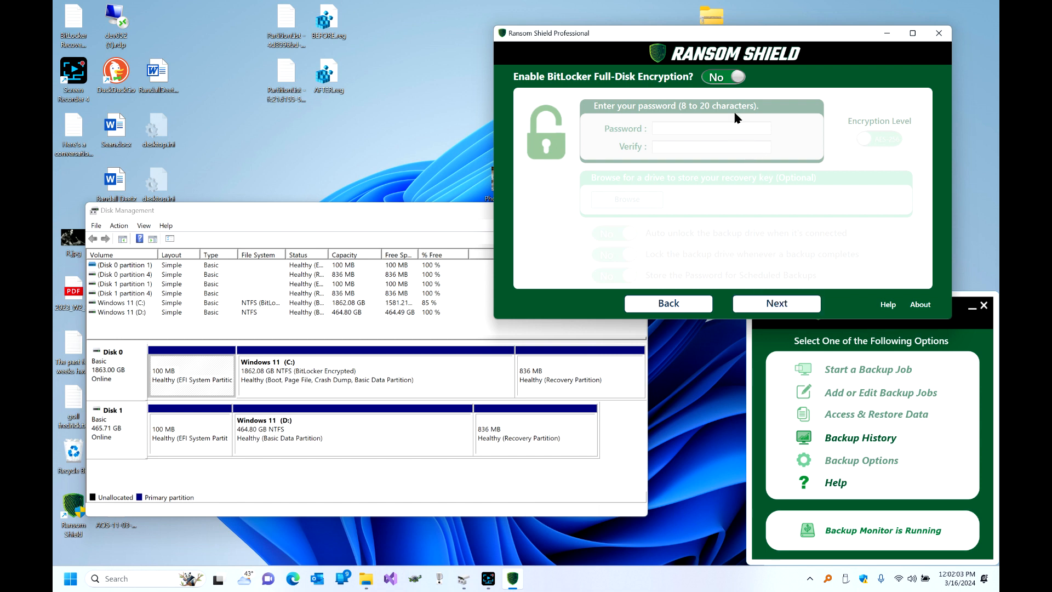
left_click(758, 303)
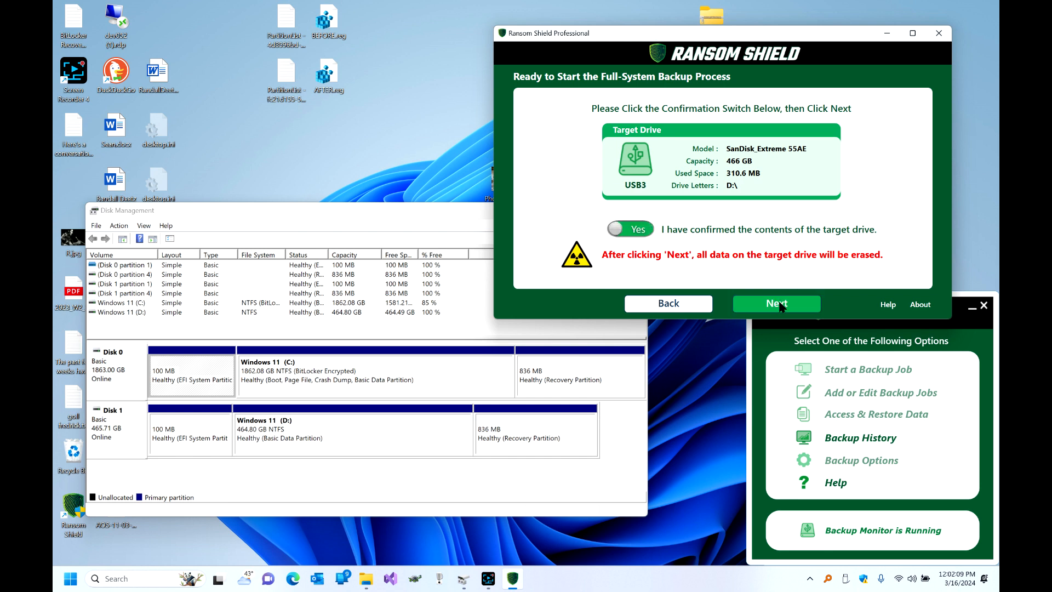
left_click(780, 304)
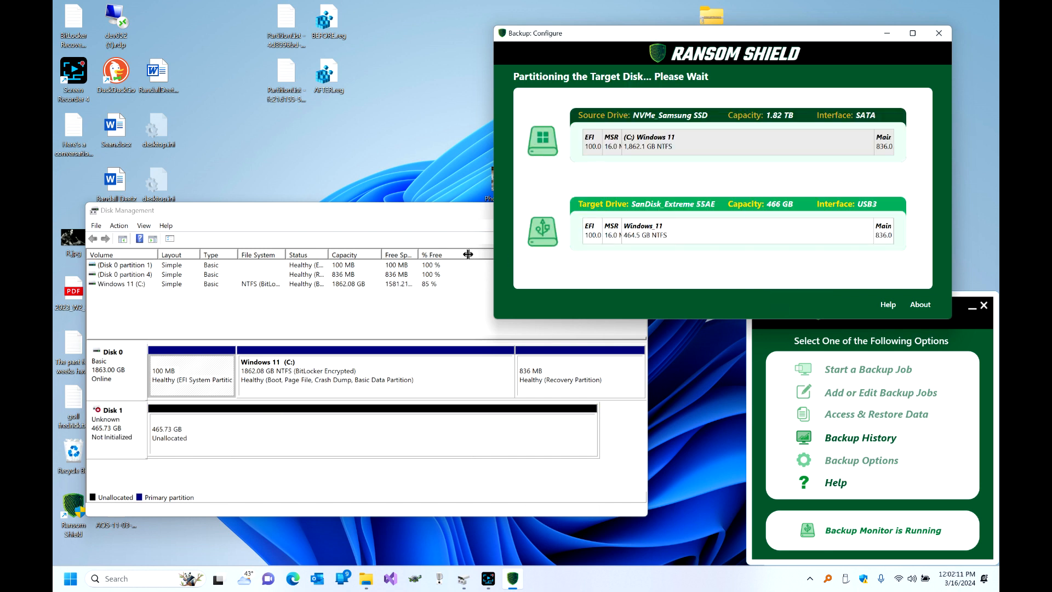
left_click(415, 214)
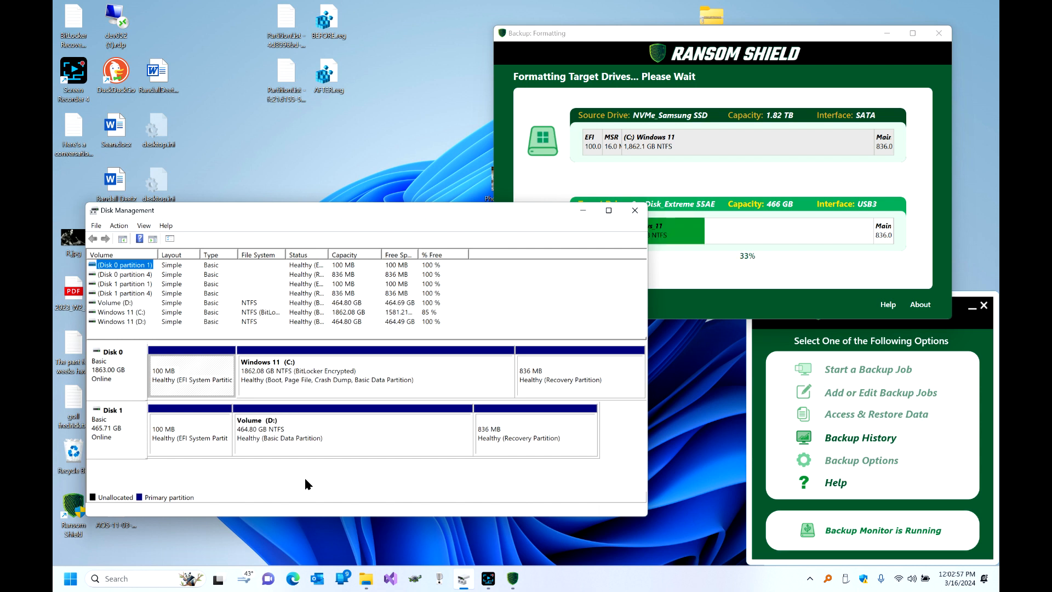
Bring the backup window forward and cancel the backup after 442 files (20.31 MB).
left_click_drag(446, 216, 442, 257)
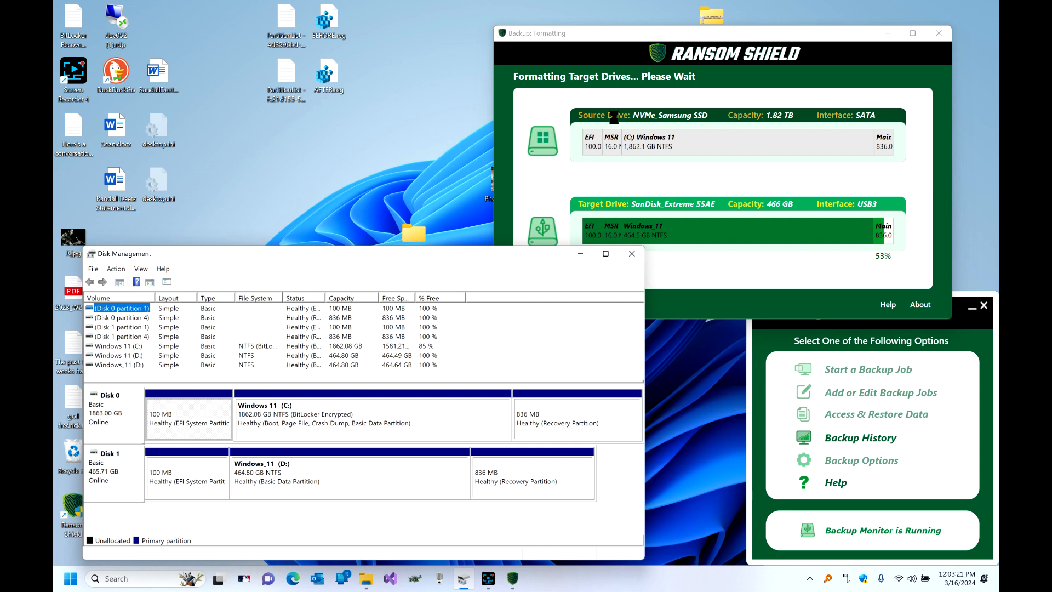
left_click(643, 35)
left_click_drag(643, 34, 666, 19)
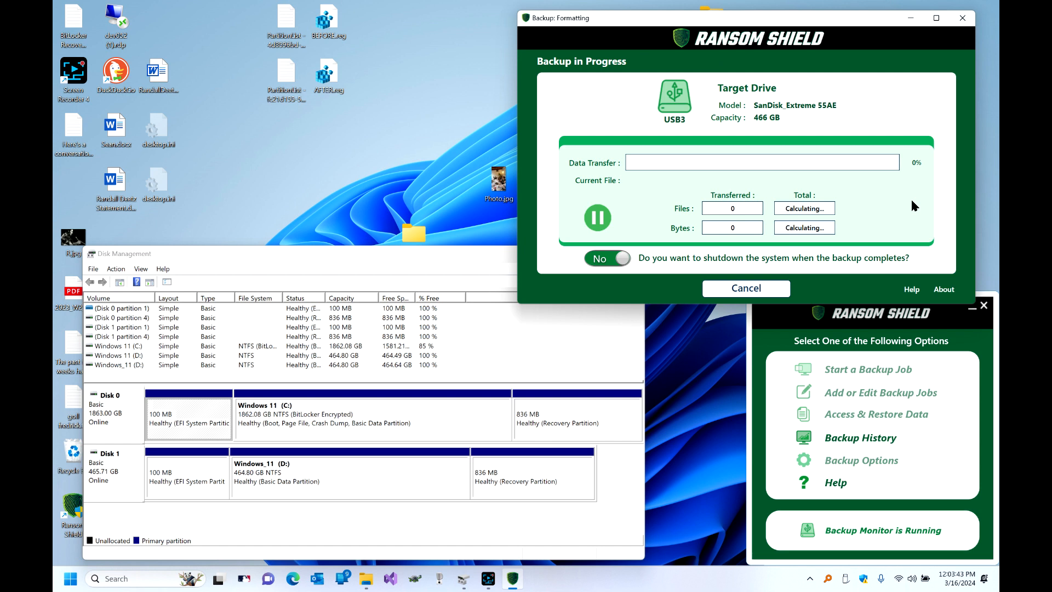
left_click(787, 287)
left_click(727, 184)
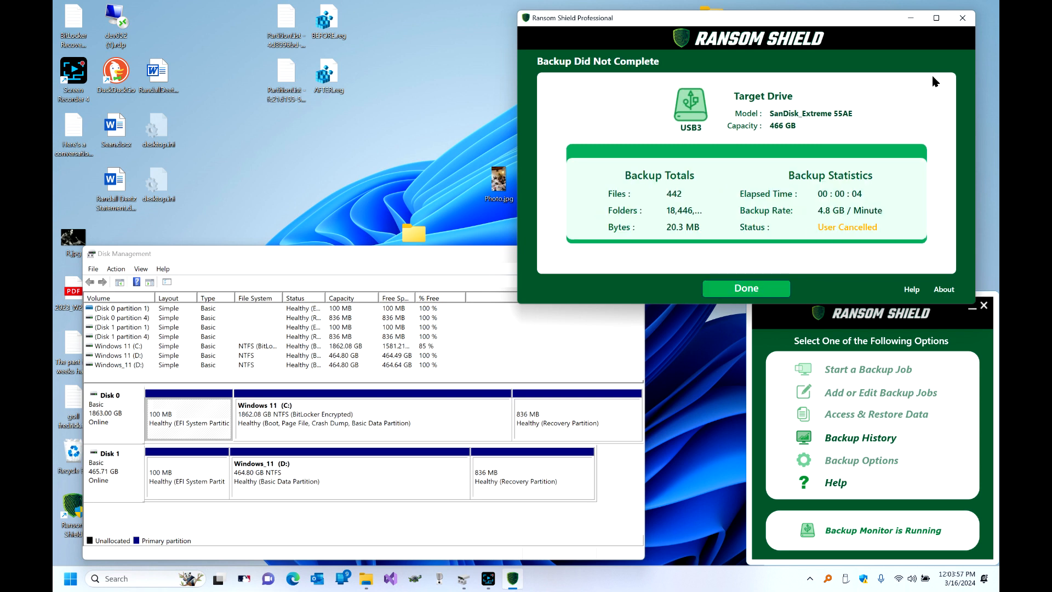
Dismiss the Backup Did Not Complete report and close the Backup Job Manager.
key("Return")
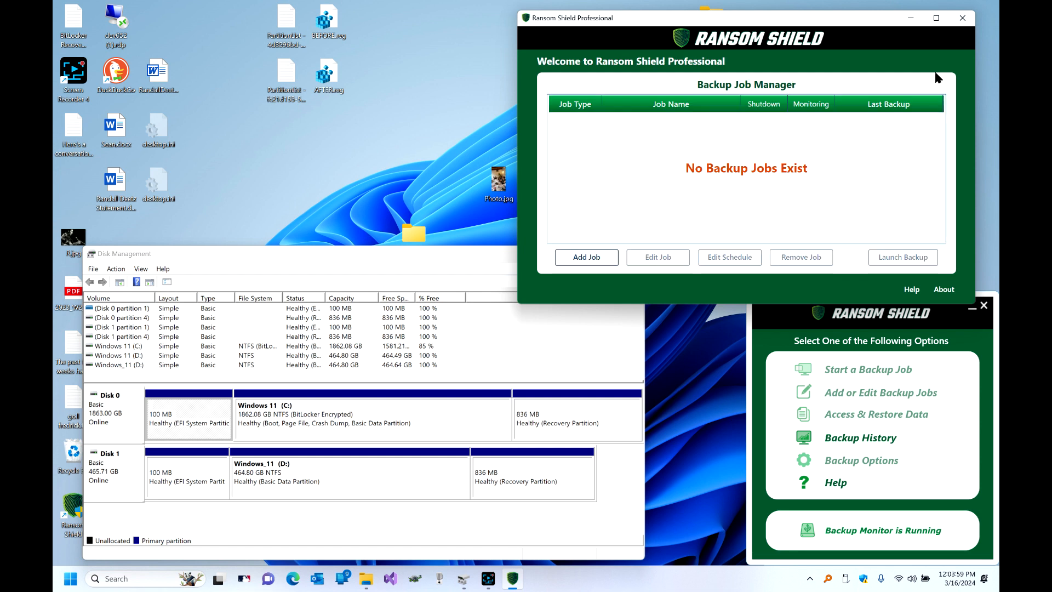
left_click(962, 18)
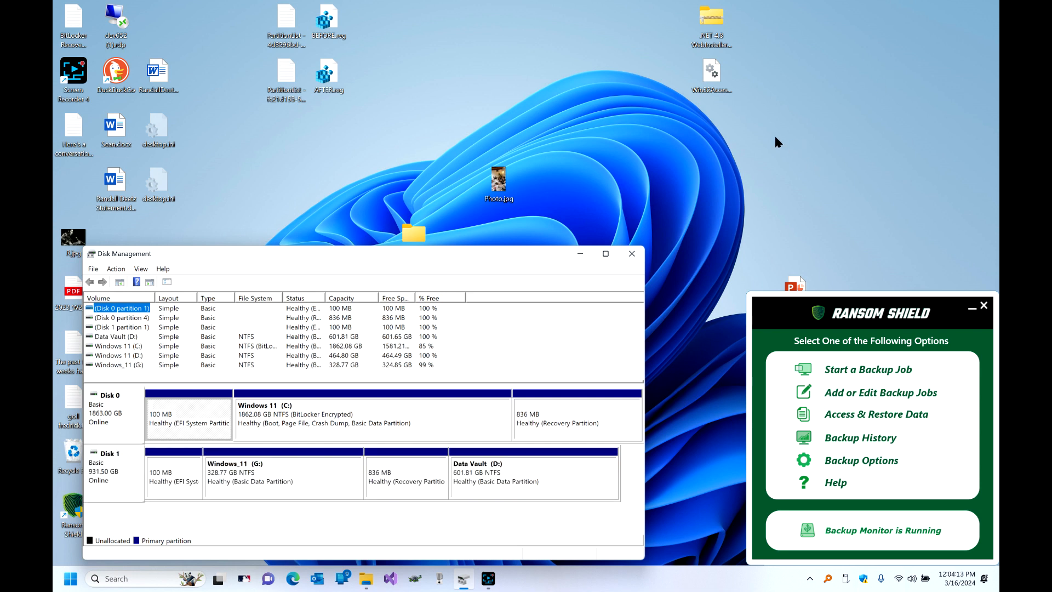
Move Disk Management to the top of the screen, showing Windows_11 (G:) and Data Vault (D:).
left_click_drag(471, 252, 470, 51)
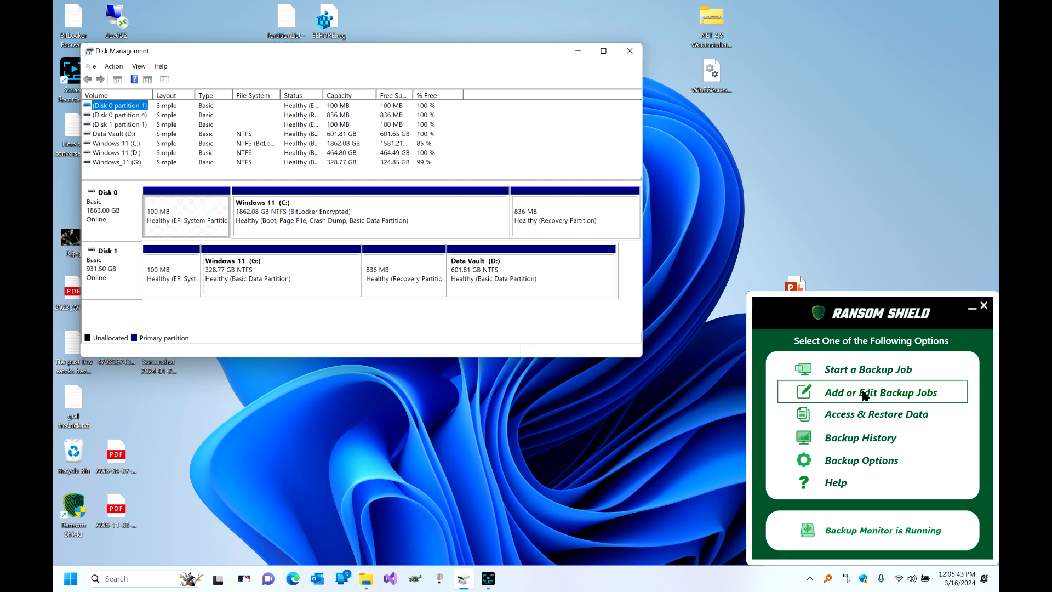
Create a new system backup job to an external drive, targeting the 932 GB USB3 drive.
left_click(860, 390)
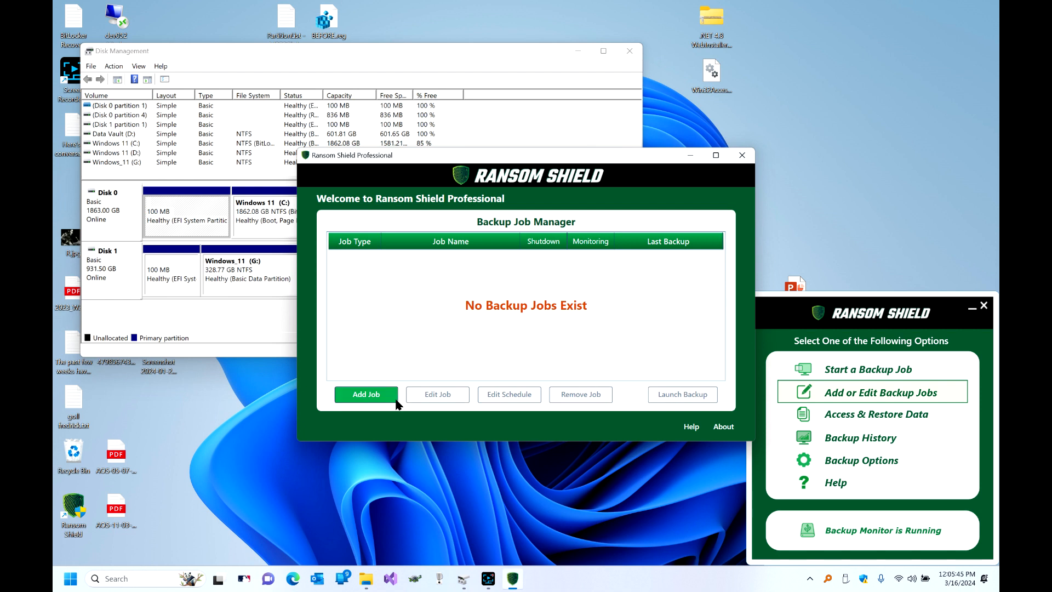
left_click(395, 396)
left_click(555, 423)
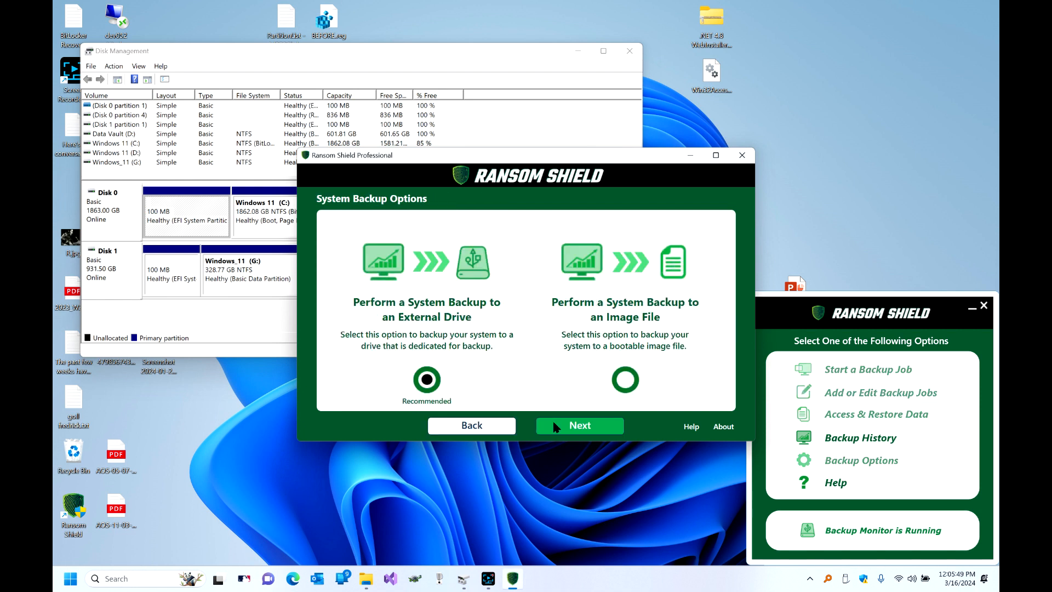
left_click(554, 424)
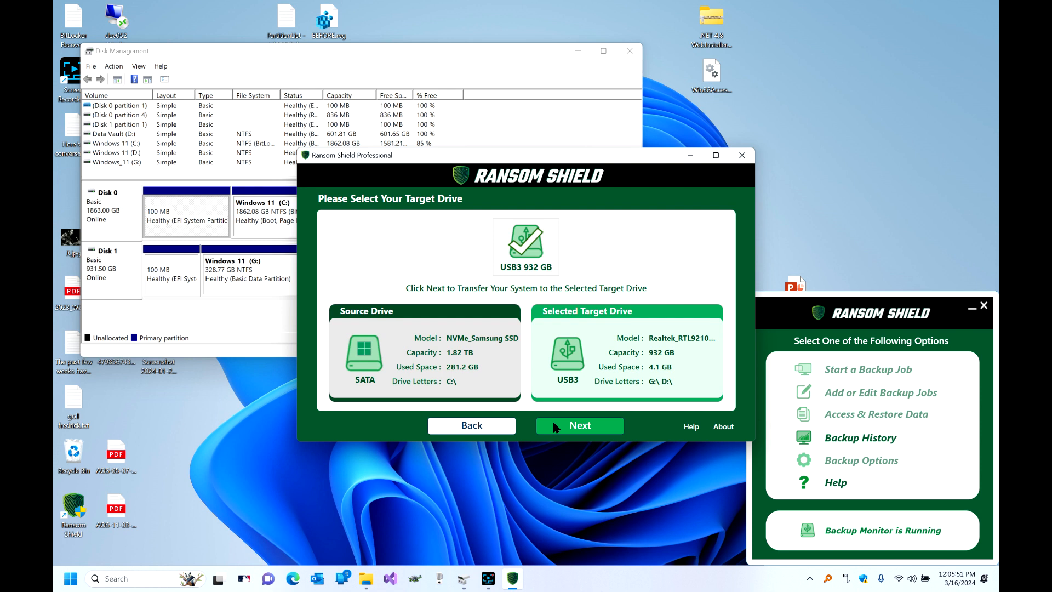
left_click(555, 426)
left_click_drag(563, 163, 749, 63)
left_click(732, 329)
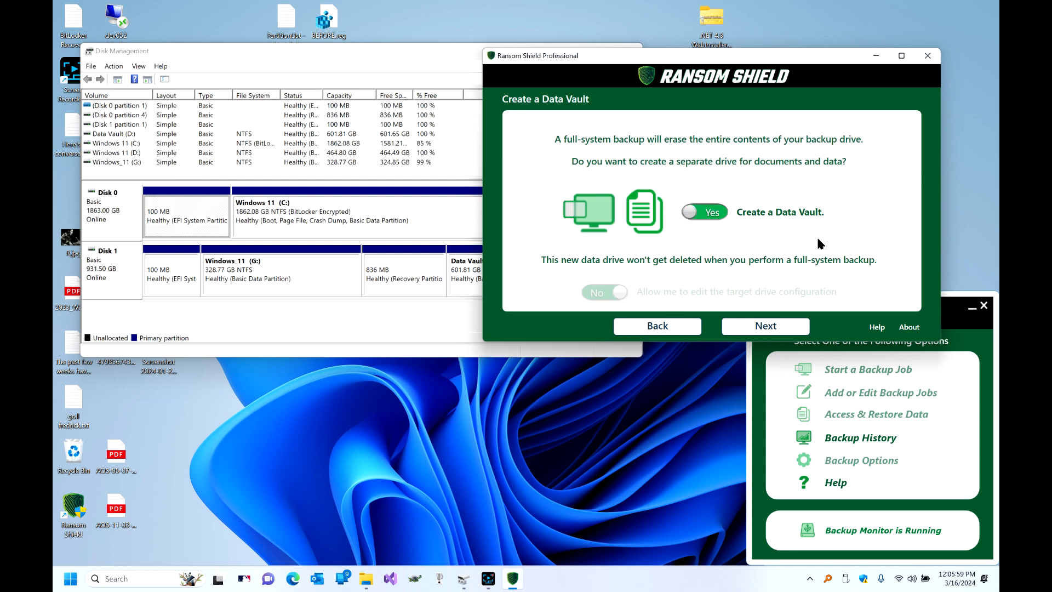
Accept creating a Data Vault and let the target disk configuration be calculated.
left_click(752, 325)
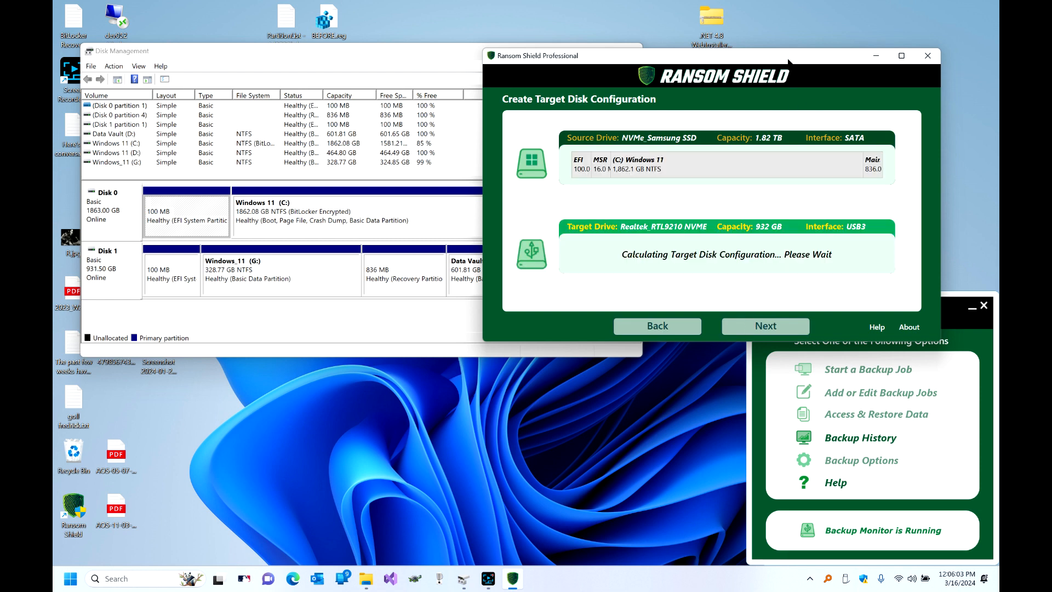
left_click_drag(788, 58, 821, 41)
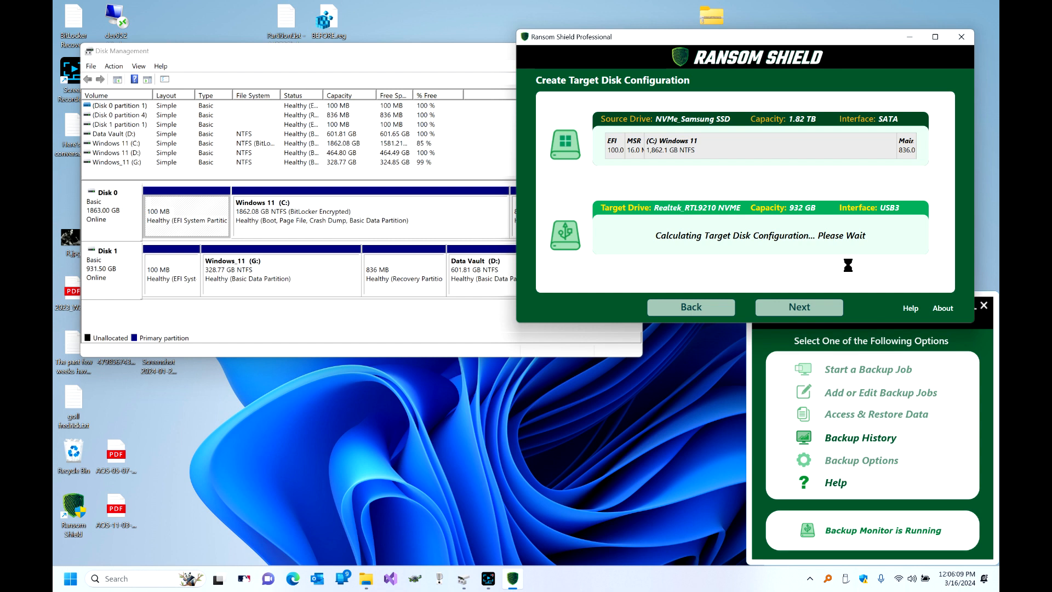
Confirm the target drive contents and start partitioning the 932 GB drive into Windows_11 and Data Vault.
left_click(797, 309)
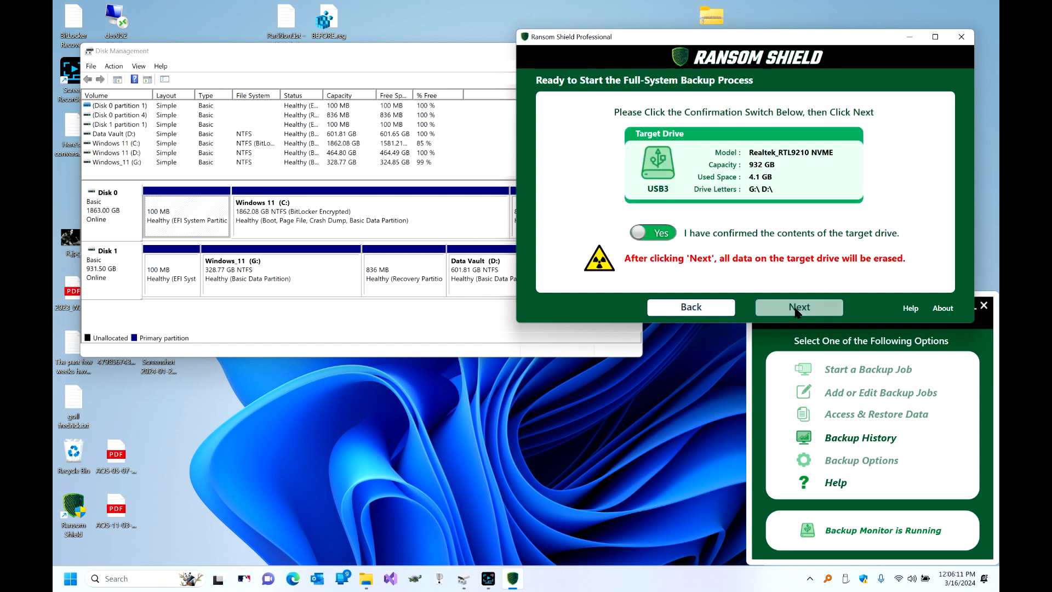
left_click(660, 233)
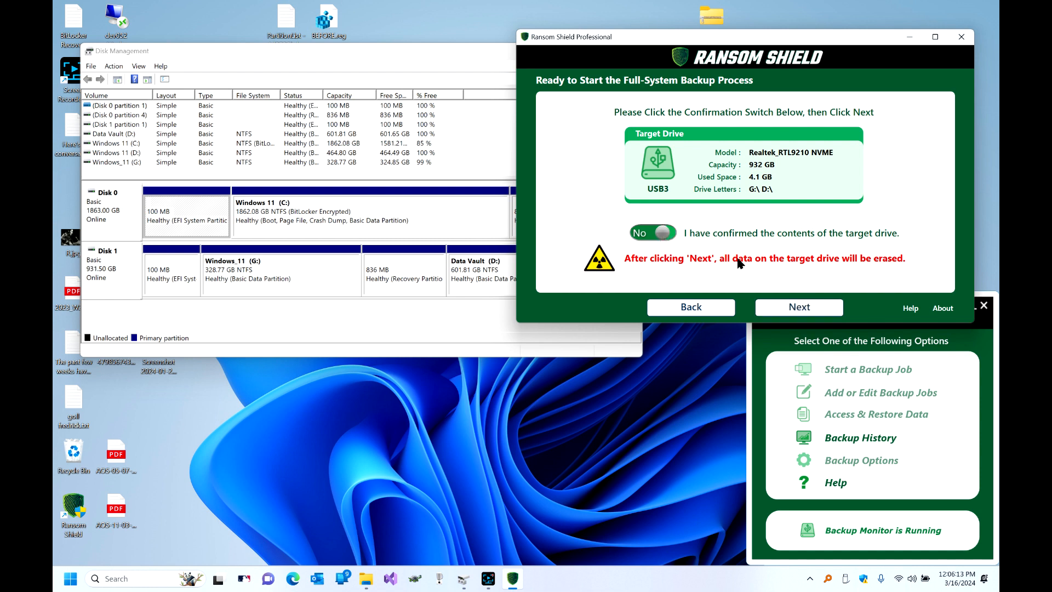
left_click(798, 306)
left_click_drag(448, 51, 453, 219)
left_click(715, 41)
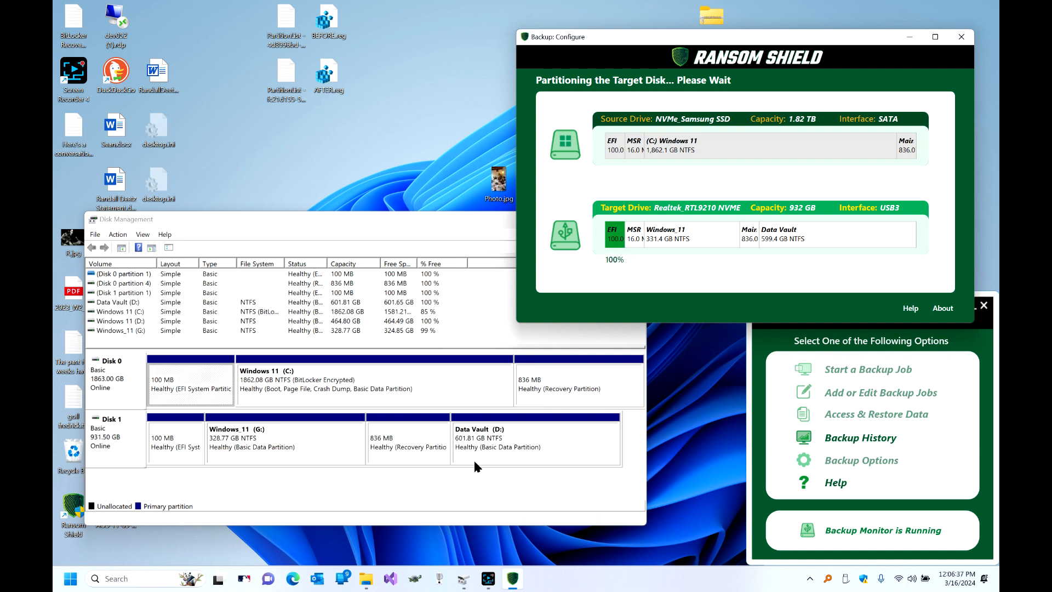
Move Disk Management aside and bring partitioning progress forward, now at 80% with EFI and MSR filled.
left_click_drag(414, 226, 403, 251)
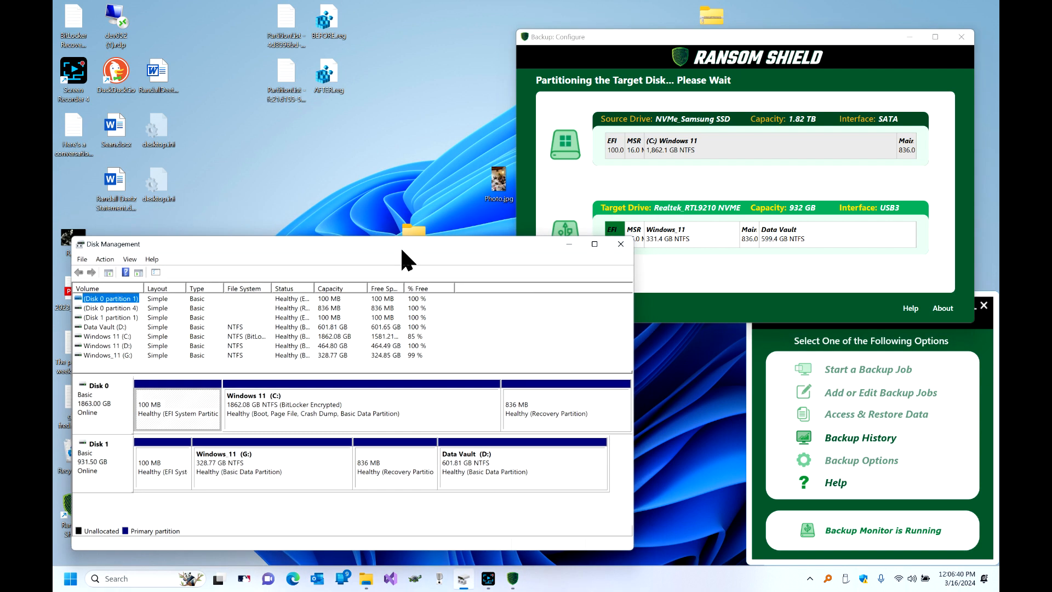
left_click(693, 294)
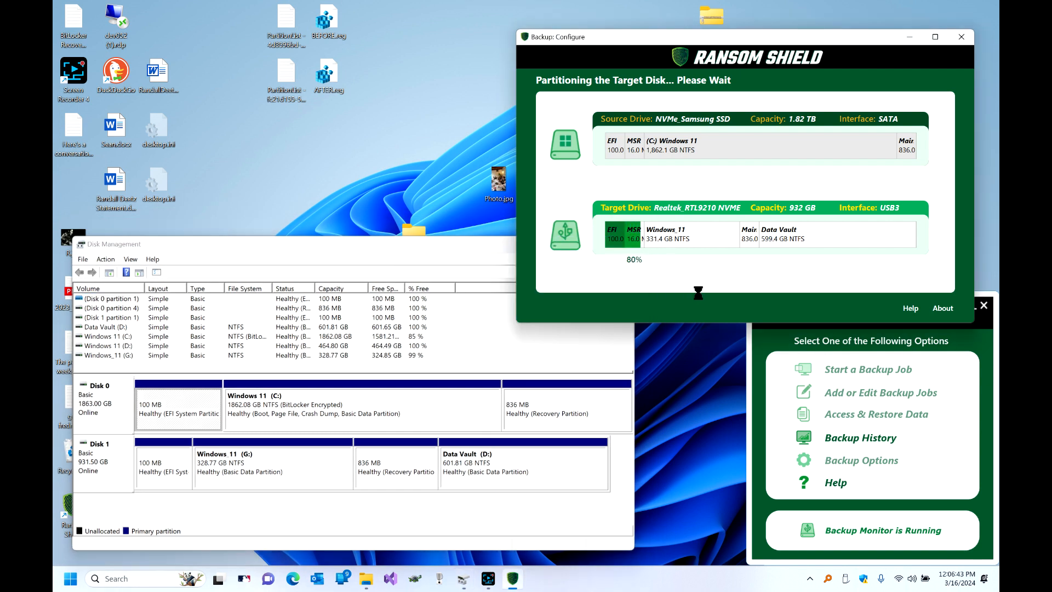